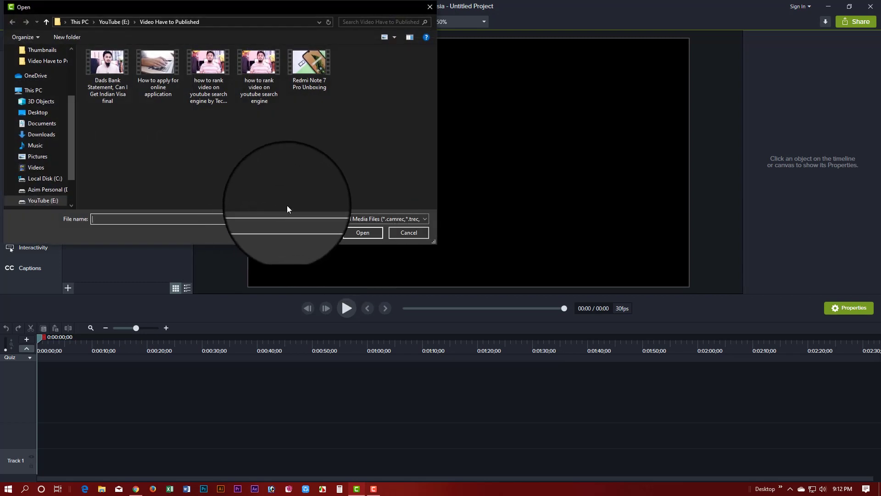
Import the video Dads Bank Statement, Can I Get Indian Visa final from the Video Have to Published folder
click(824, 485)
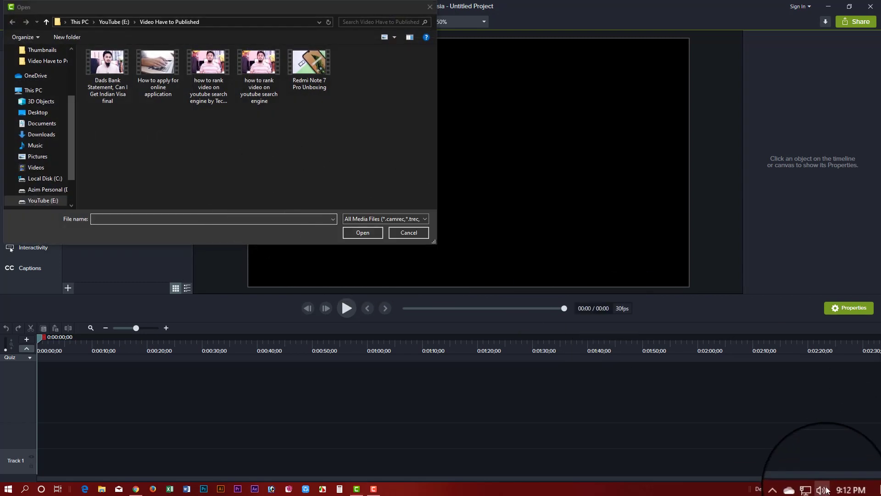
click(610, 481)
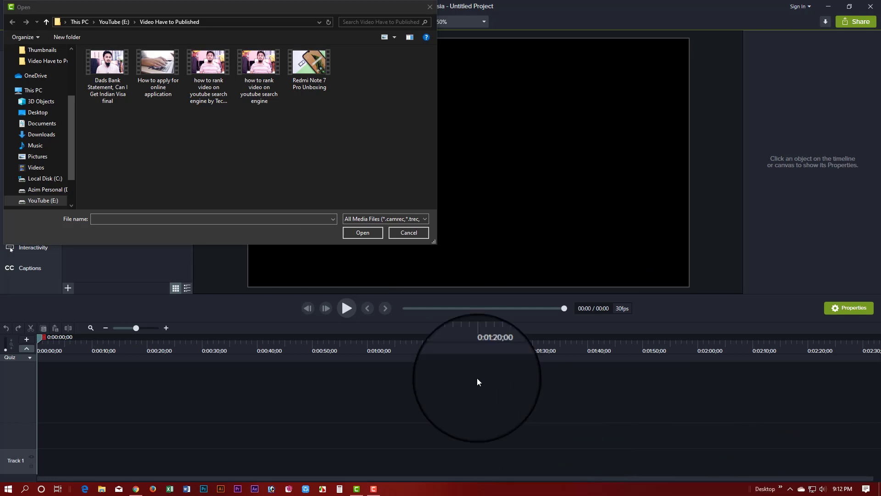
click(281, 149)
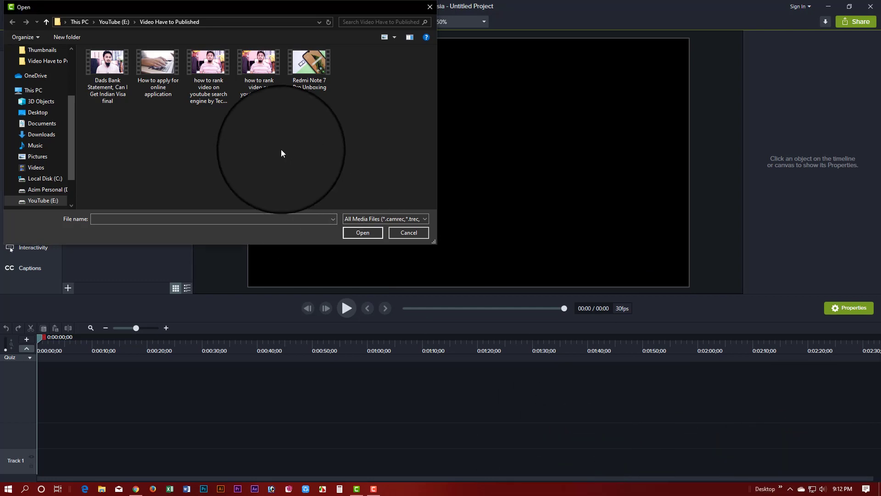
click(114, 70)
double_click(114, 71)
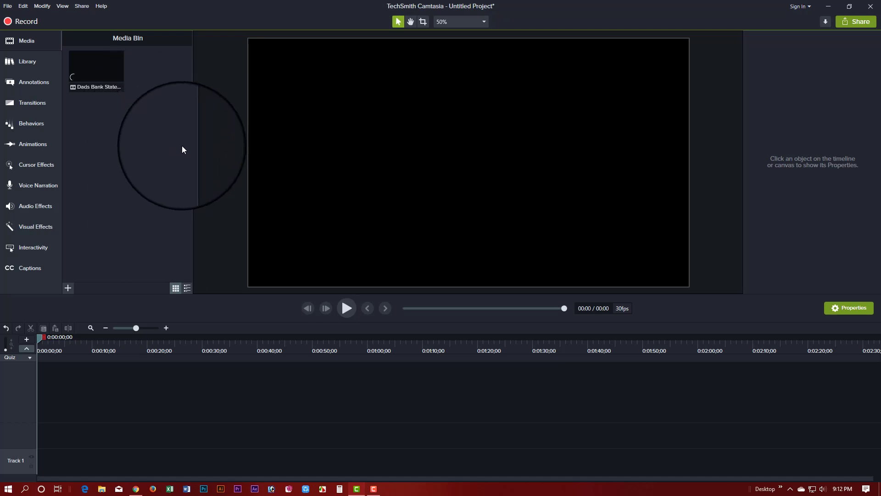
Place the imported Dads Bank Statement video on Track 2 at the start of the timeline and play its opening seconds
click(110, 76)
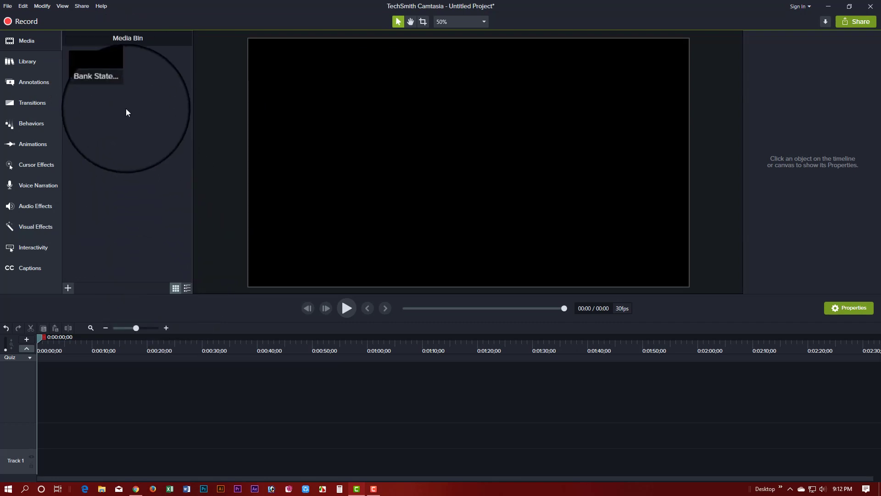
drag(108, 79, 21, 429)
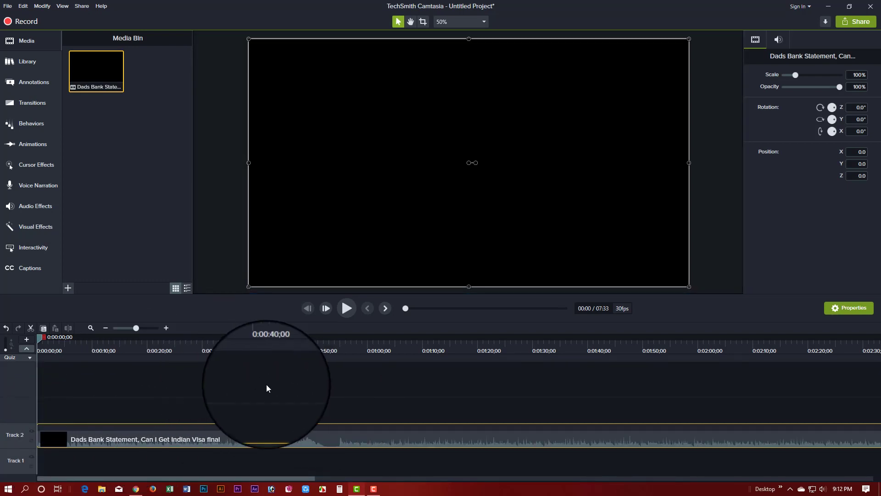
click(347, 308)
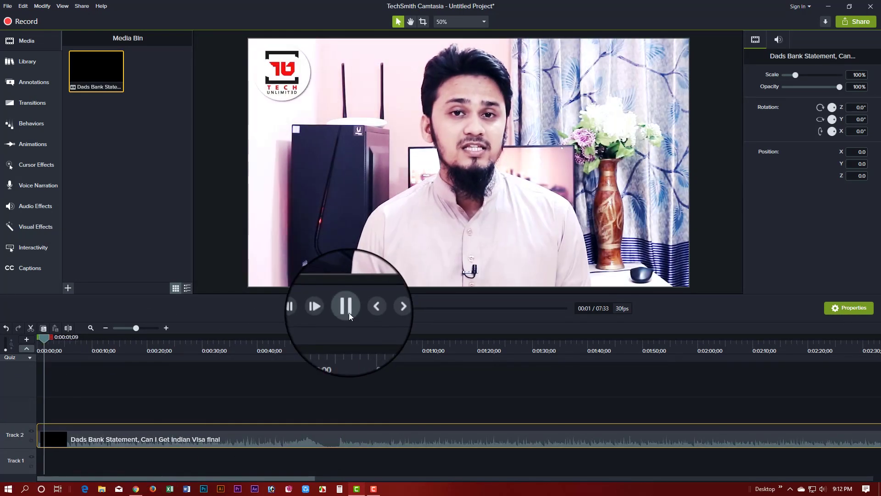
click(346, 307)
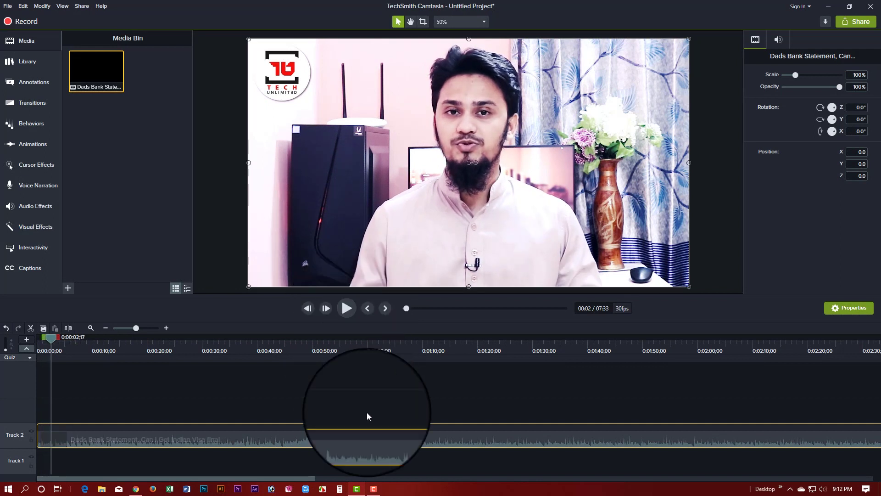
Cut away the part of the Track 2 clip before 0:00:43;12 and move the remaining footage to the timeline start
drag(53, 334, 278, 356)
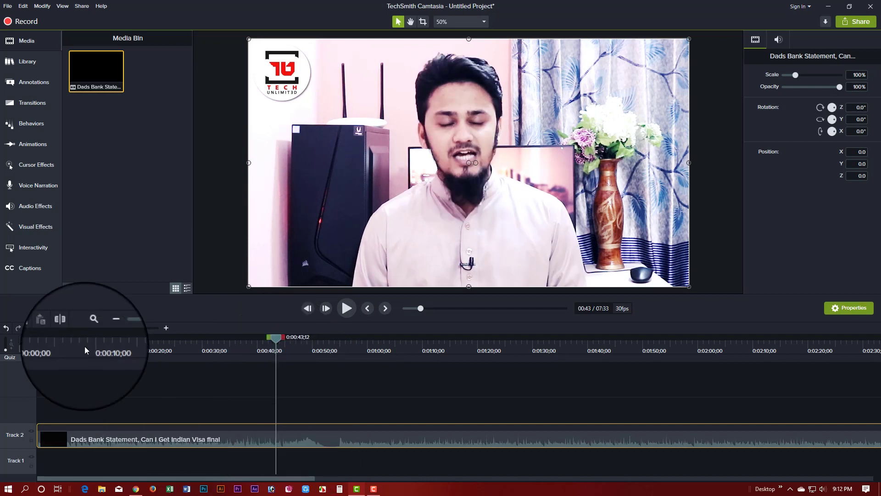
click(67, 328)
click(265, 444)
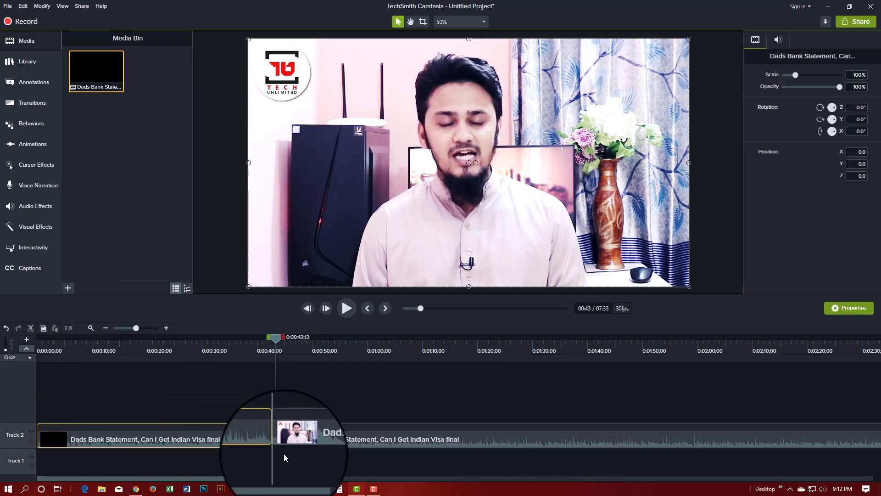
key(Delete)
drag(331, 445, 60, 436)
Cut out the Track 2 section between about 0:00:27 and 0:01:01;20 and close the gap with the remaining footage
drag(278, 339, 104, 296)
drag(95, 338, 378, 366)
click(69, 328)
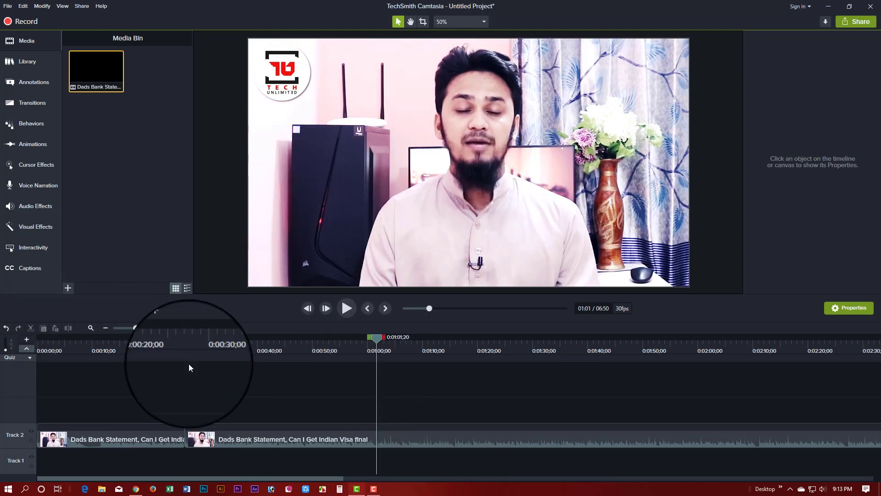
drag(297, 437, 298, 437)
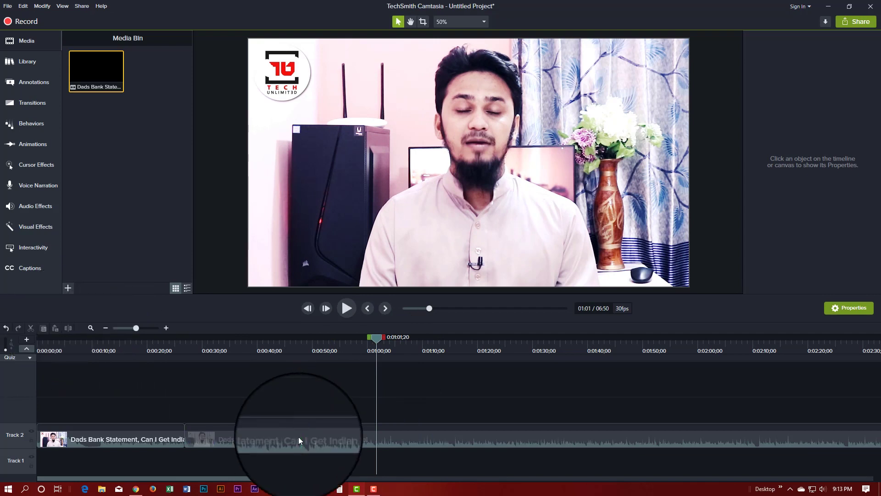
click(68, 327)
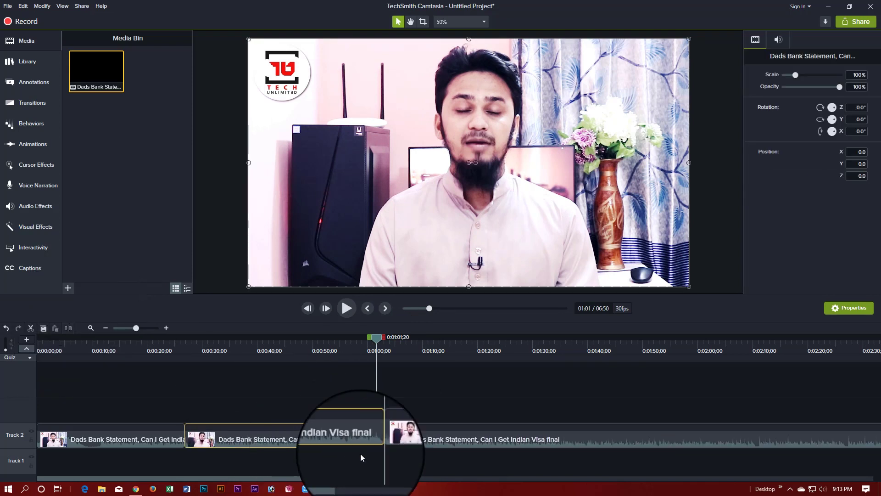
key(Delete)
drag(417, 441, 218, 439)
Play back the join between the two clips at about 0:00:27 and the logo intro near 0:00:11
click(177, 351)
key(space)
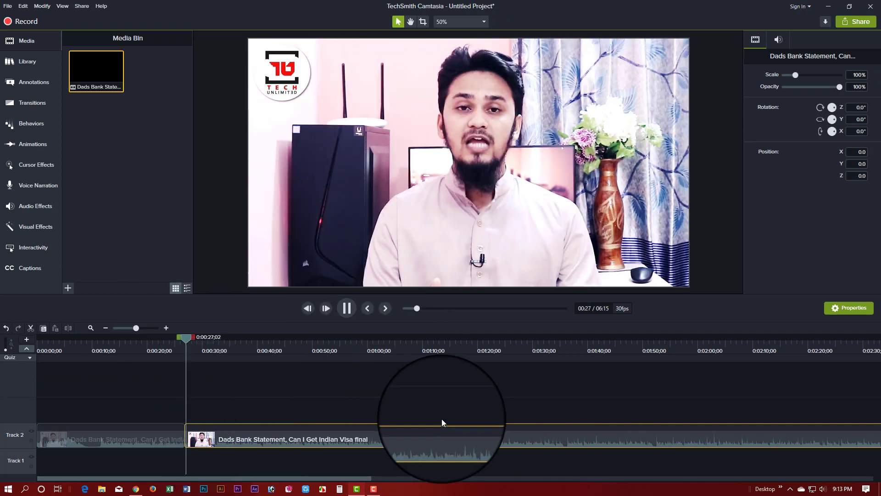
click(347, 308)
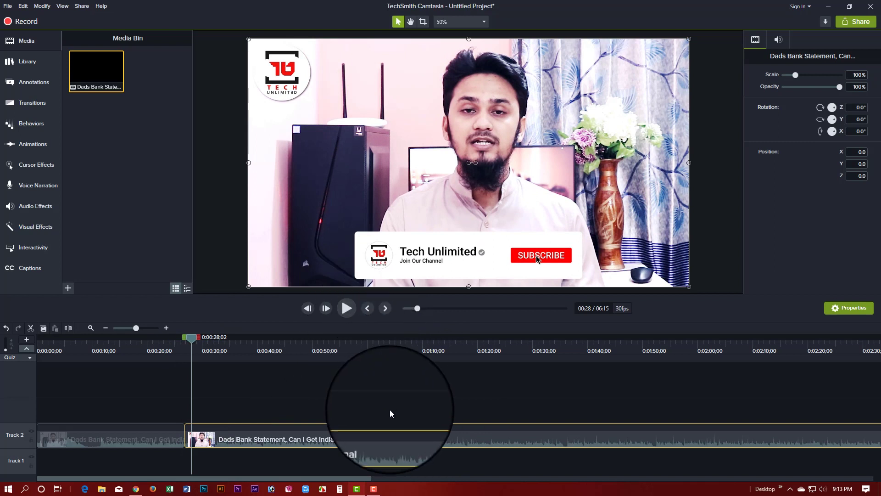
click(171, 352)
drag(176, 340, 96, 352)
click(348, 307)
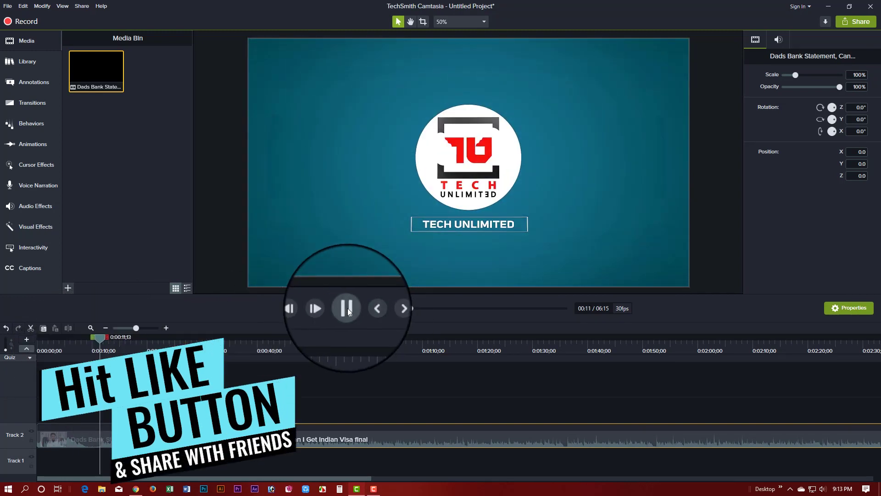
click(347, 307)
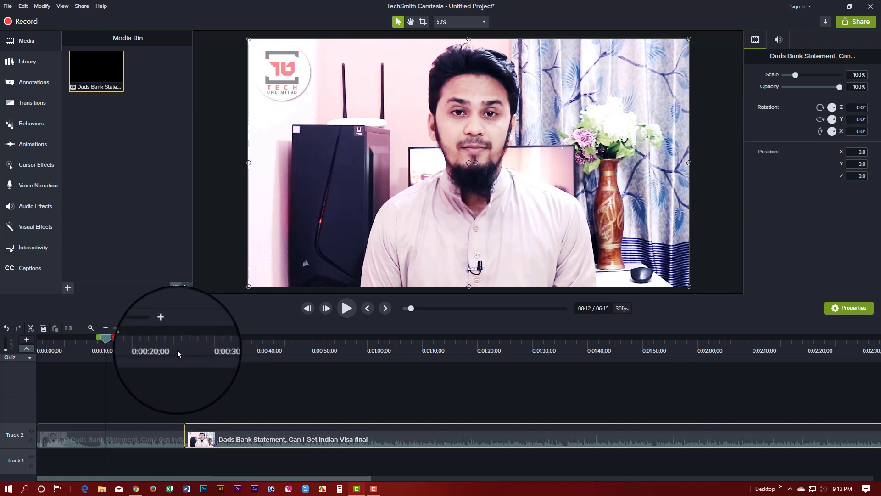
drag(177, 349, 186, 348)
click(347, 311)
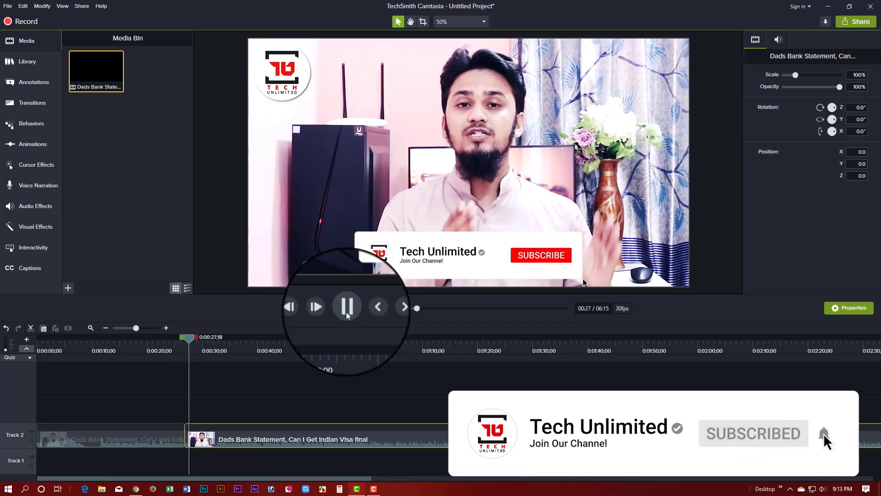
click(346, 312)
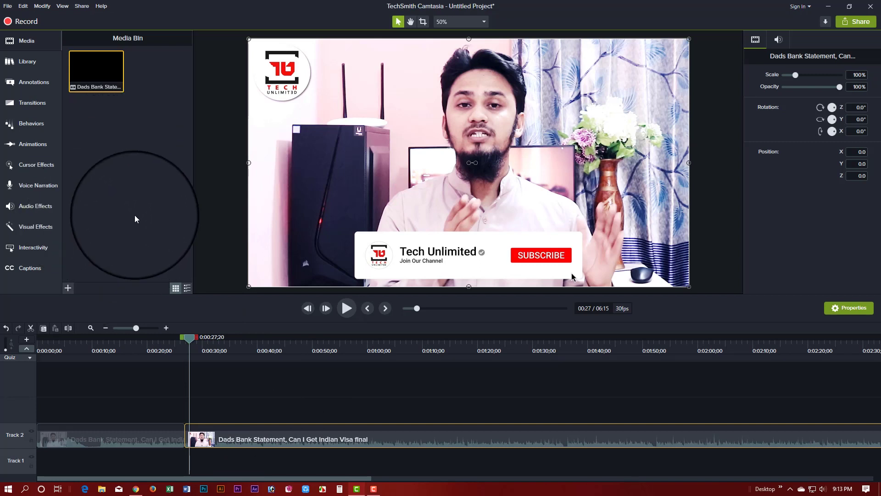
Add a Flip transition at the join between the two Track 2 clips and play it back
click(37, 105)
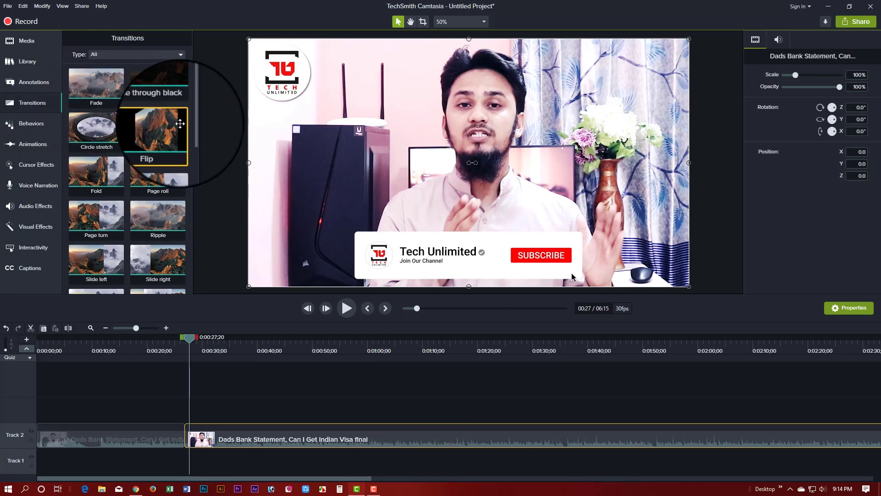
drag(170, 141, 185, 437)
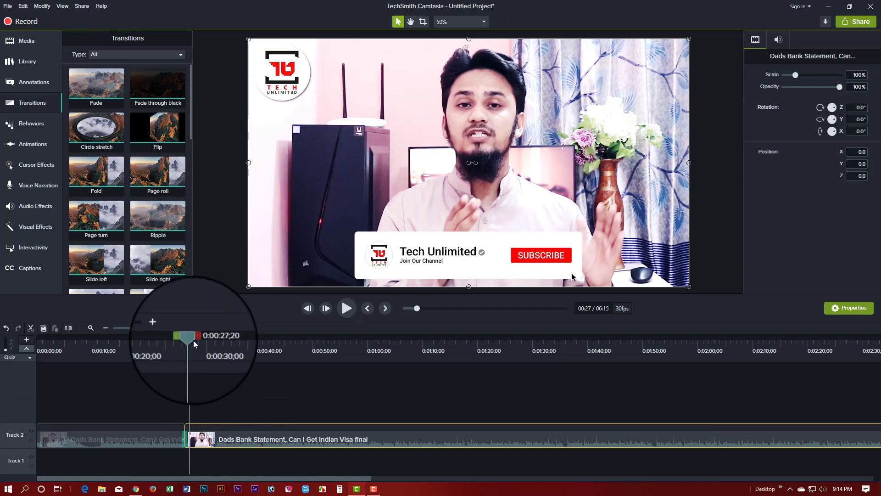
drag(187, 337, 170, 339)
click(346, 310)
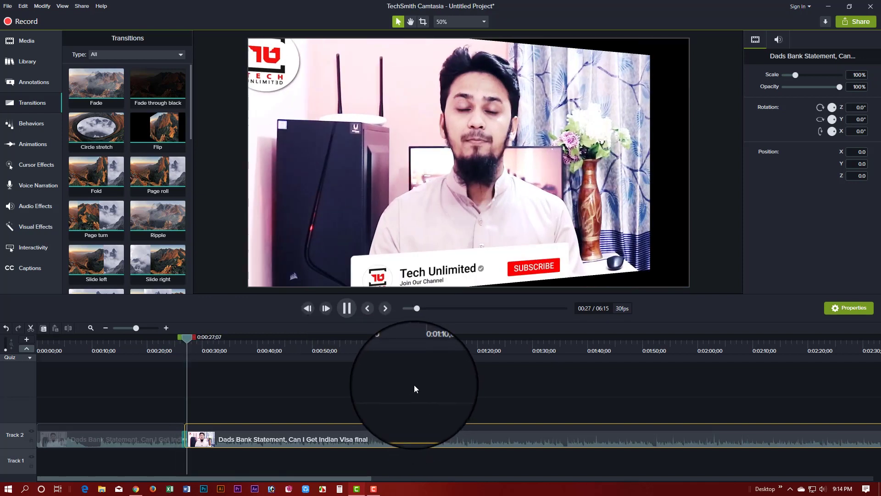
key(space)
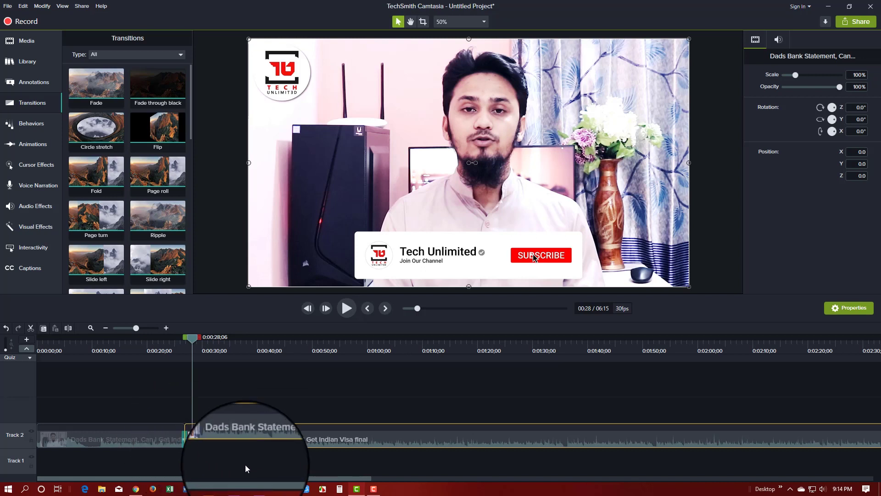
Replace the Flip transition at the join with Fade, preview it and lengthen it on the timeline
drag(105, 83, 196, 445)
drag(191, 341, 180, 337)
click(351, 310)
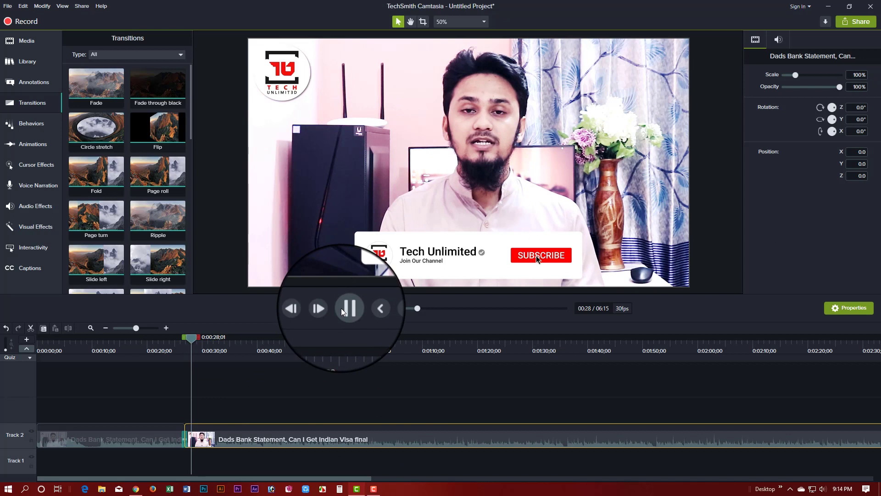
click(345, 311)
scroll(247, 395, up, 2)
scroll(247, 395, up, 1)
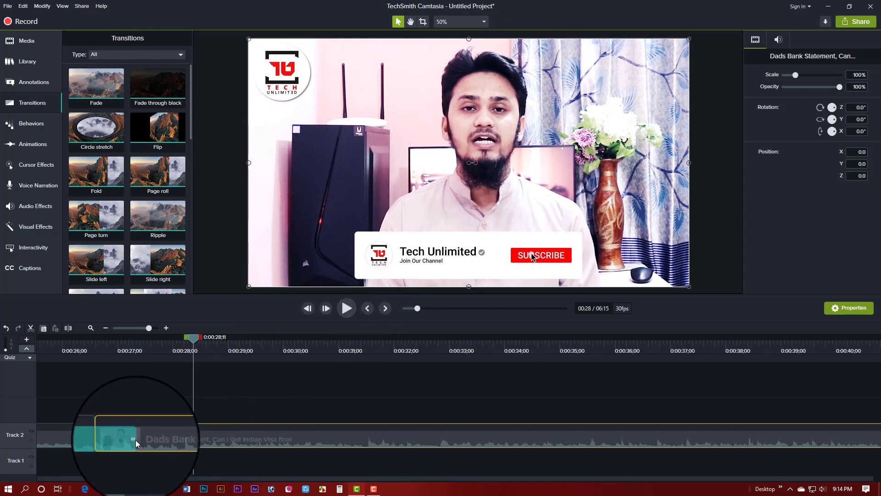
mouse_move(137, 439)
mouse_down()
mouse_move(193, 440)
mouse_move(124, 443)
mouse_up()
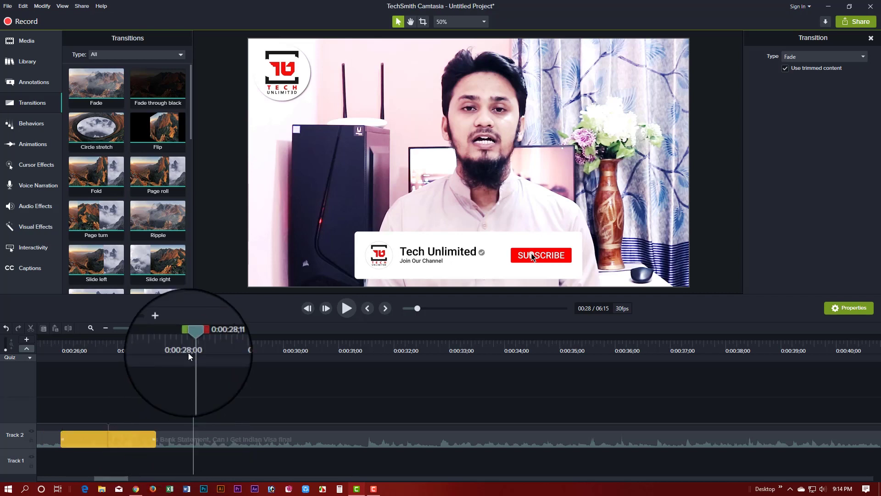
Replace the Fade transition at the join with Dissolve and play it back from 0:00:26;00
click(215, 154)
scroll(156, 250, down, 2)
scroll(157, 250, down, 3)
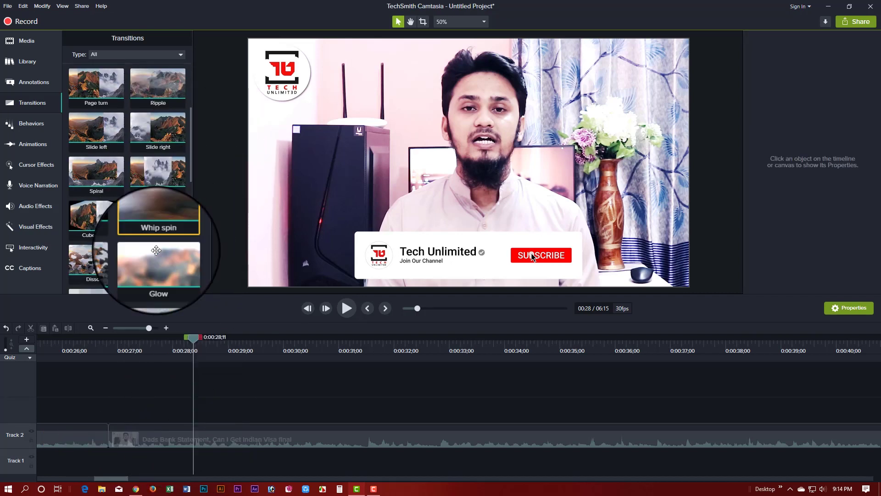
drag(99, 215, 109, 436)
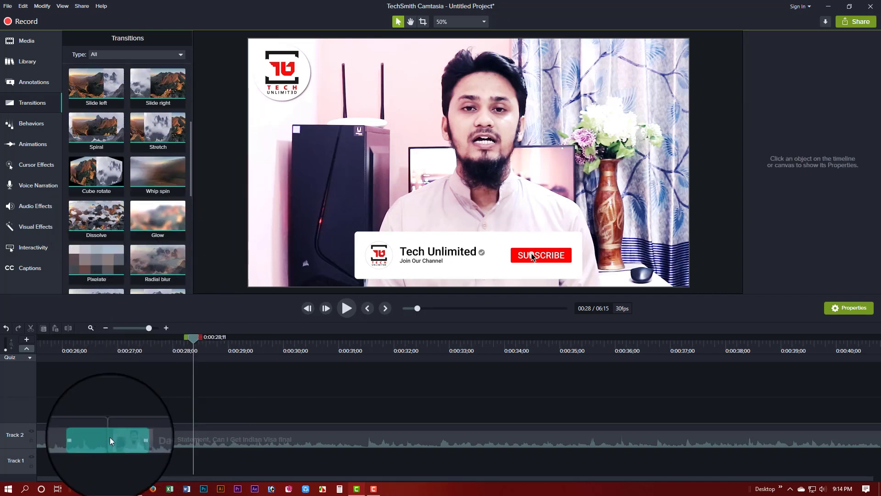
click(62, 349)
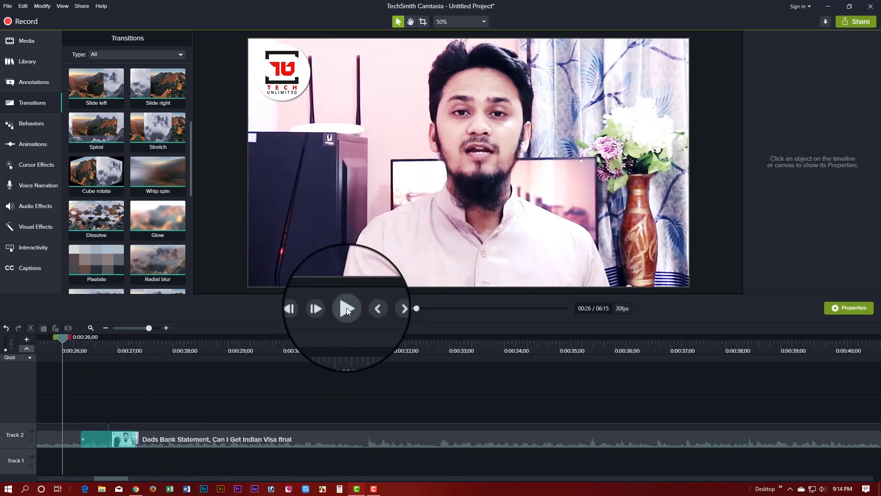
click(345, 308)
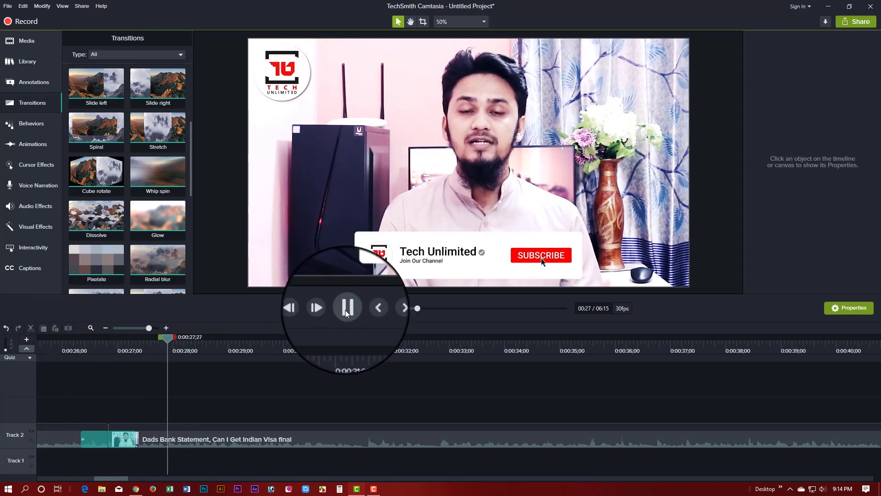
click(346, 308)
Test a slightly longer Dissolve transition at the join in playback and remove it from the timeline
click(135, 439)
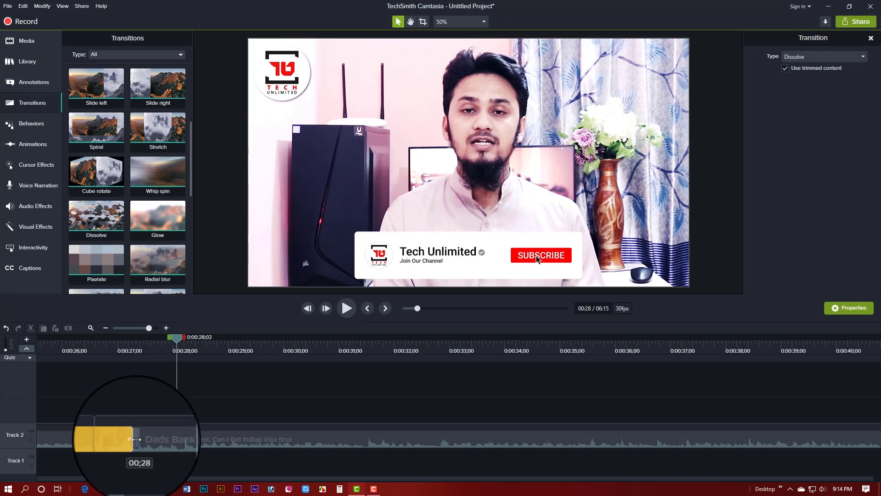
drag(137, 439, 137, 446)
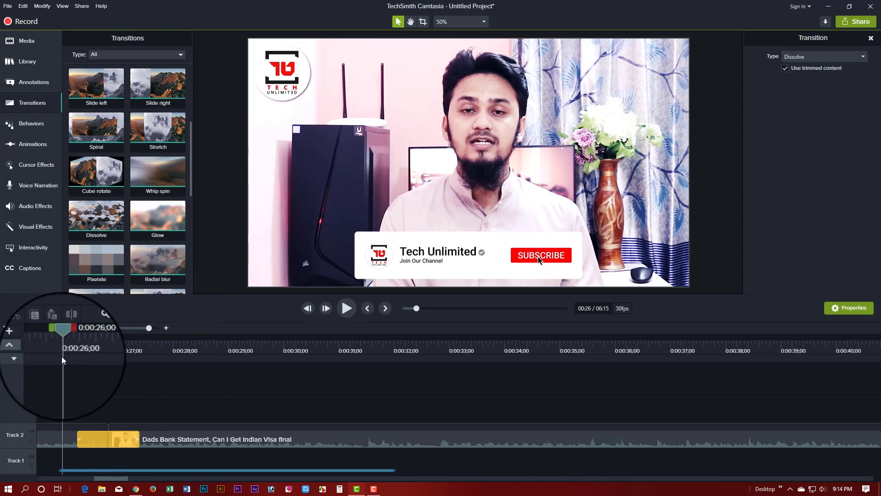
drag(61, 356, 75, 355)
click(346, 308)
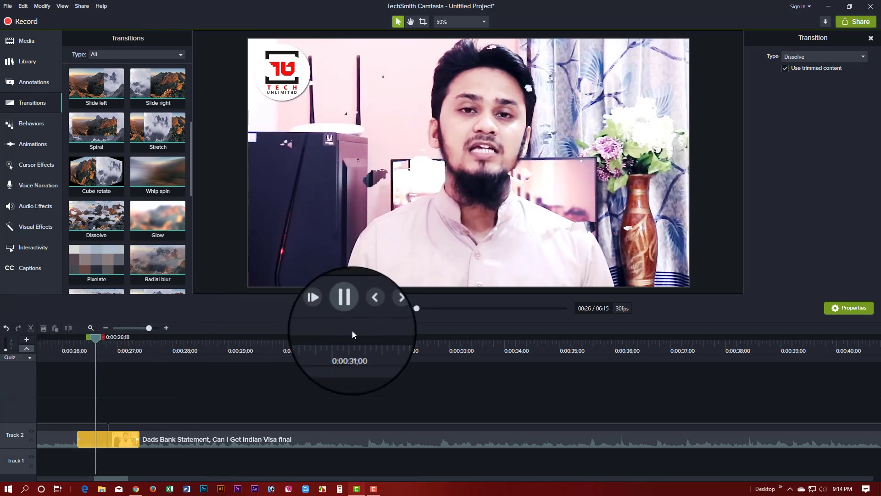
click(353, 317)
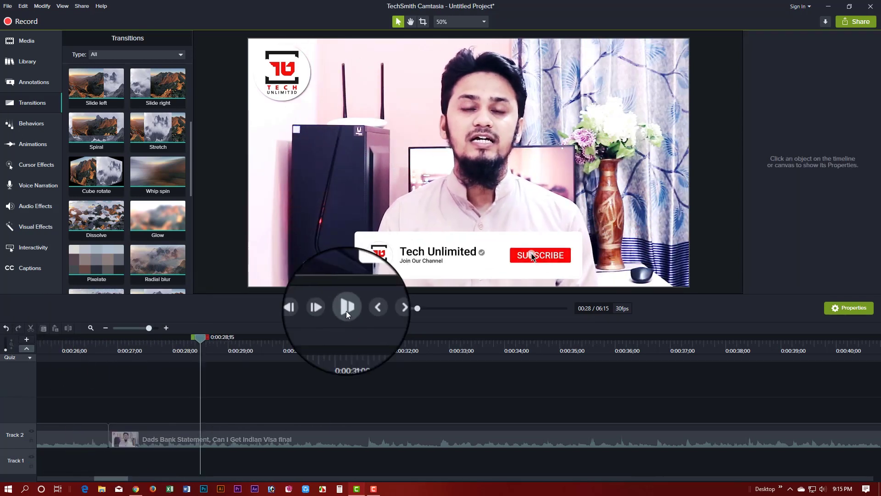
click(346, 308)
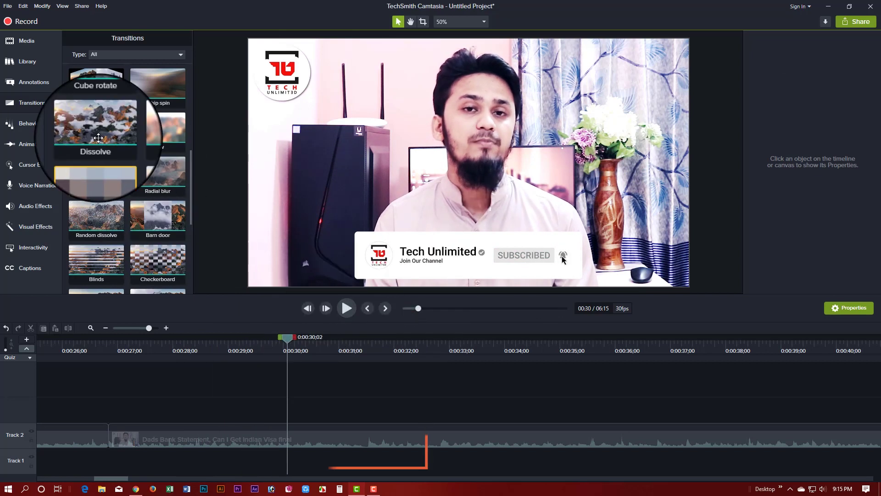
Add another transition at the join between the two Track 2 clips and play it back from about 0:00:25;21
scroll(117, 207, down, 4)
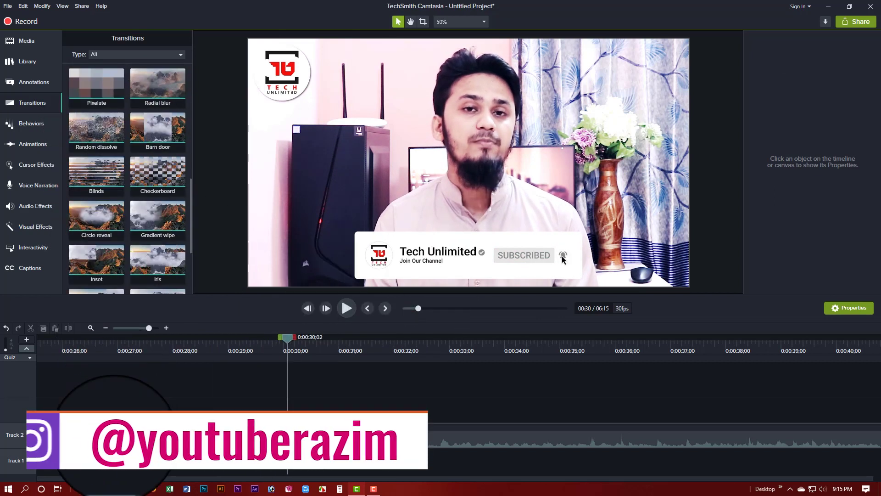
click(68, 351)
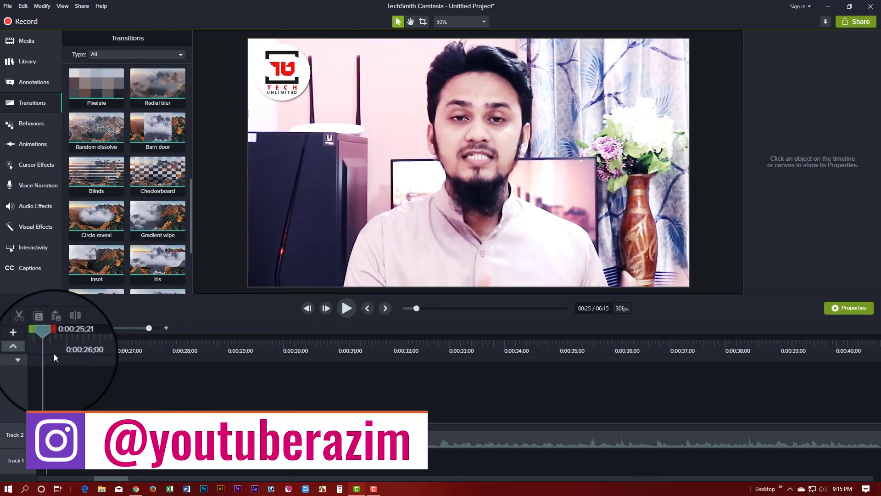
click(350, 310)
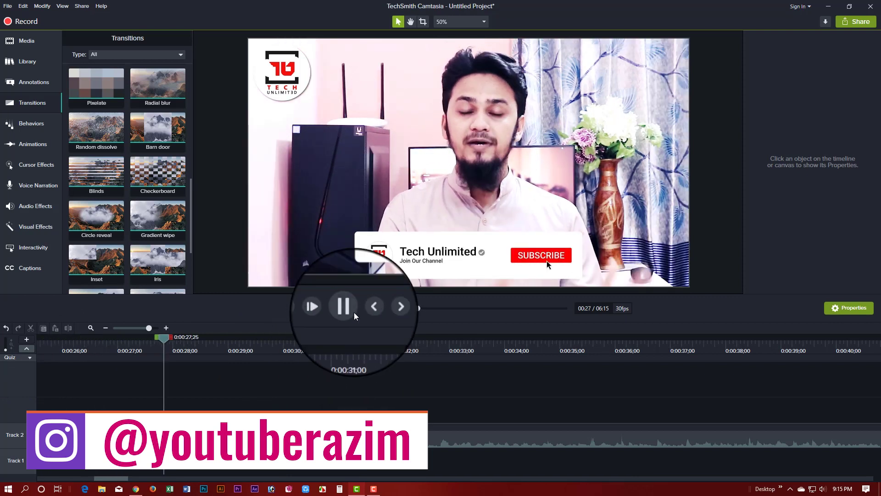
click(349, 311)
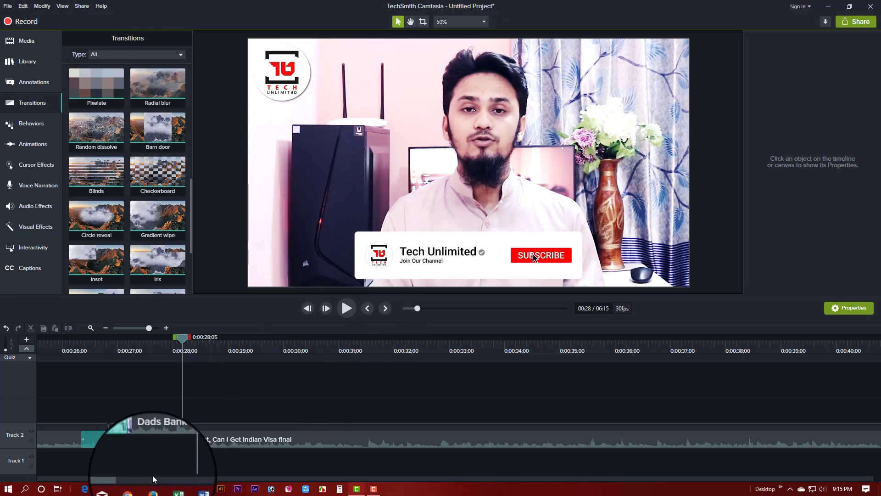
Look through the full range of available transitions, from Fade and Flip to Checkerboard and Wheel
scroll(169, 239, down, 3)
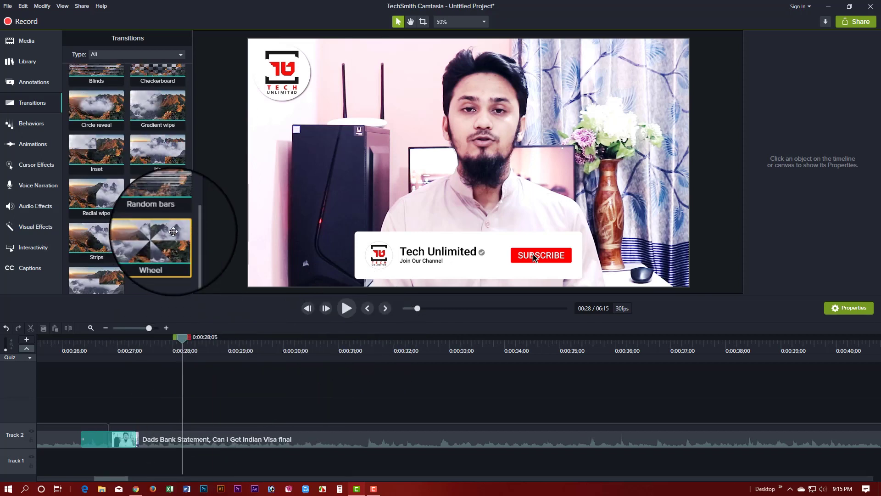
scroll(173, 259, up, 6)
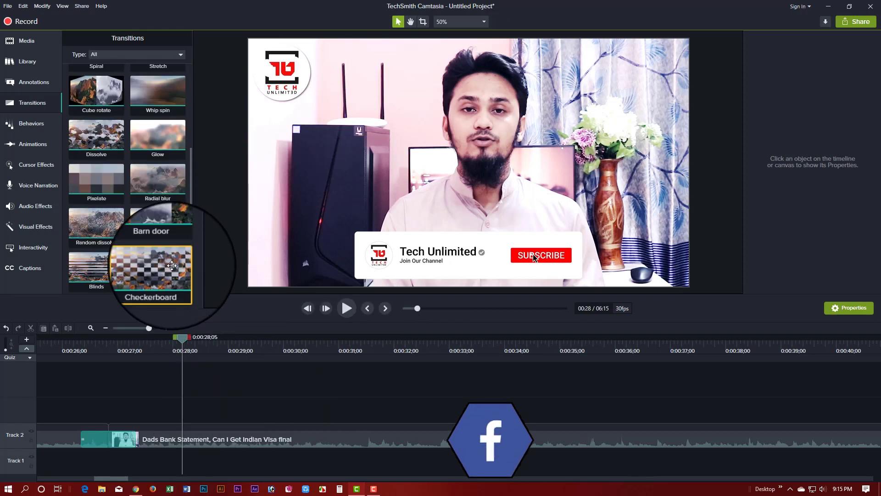
scroll(156, 275, up, 3)
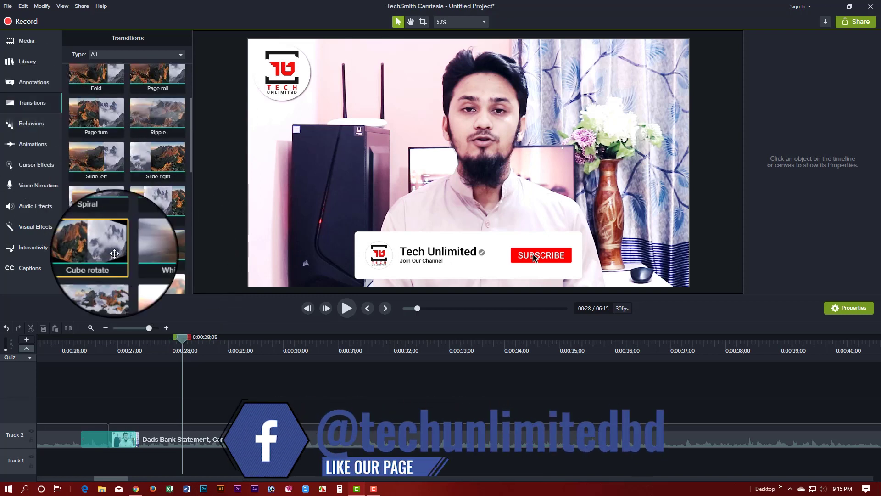
drag(118, 357, 180, 258)
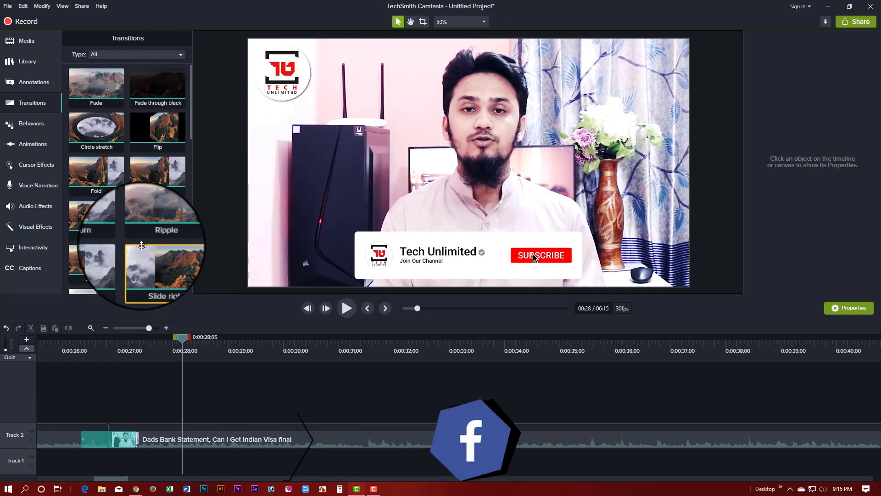
scroll(142, 246, down, 5)
scroll(142, 244, down, 2)
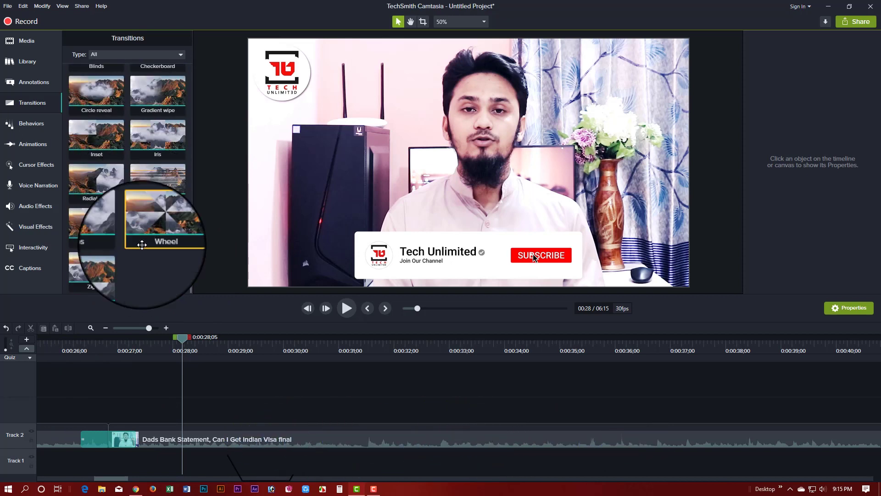
scroll(171, 254, up, 4)
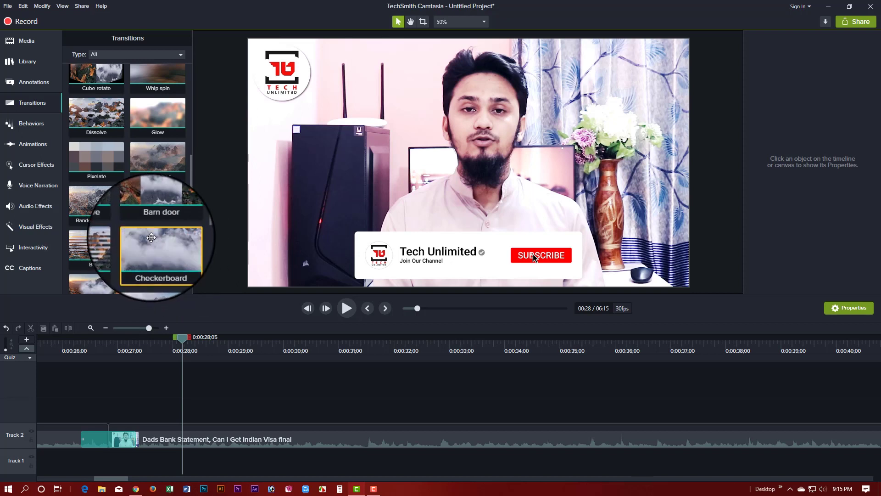
scroll(151, 238, up, 5)
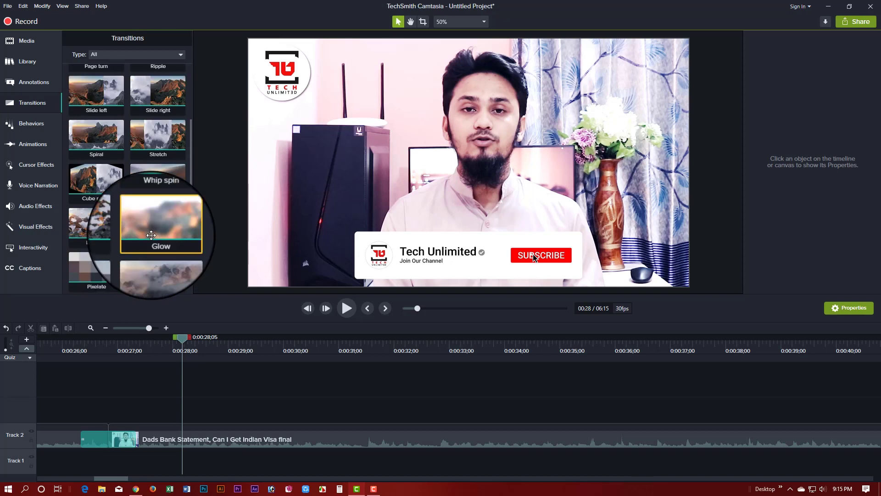